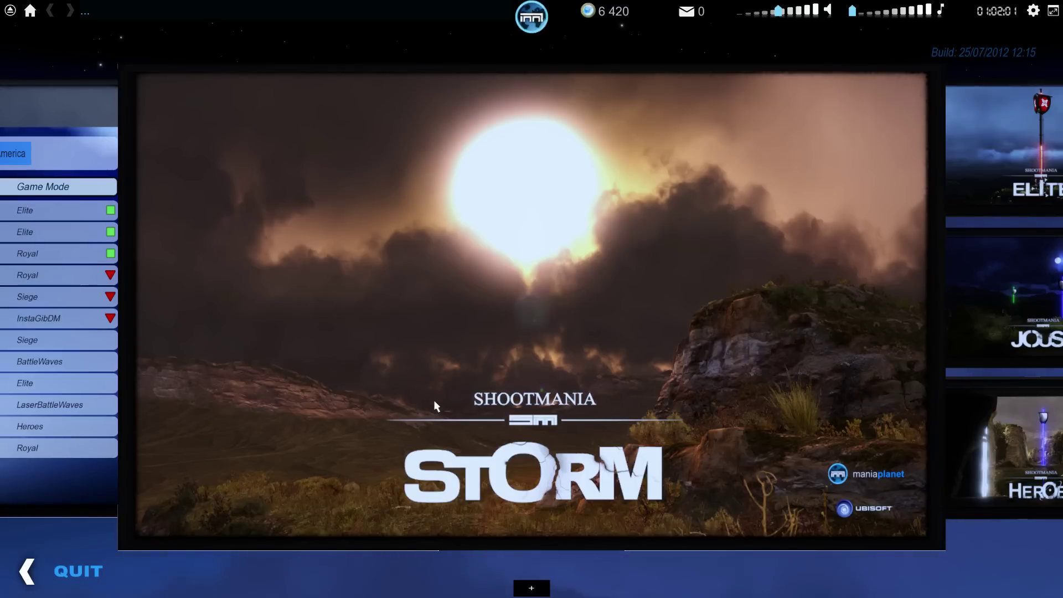
Launch ShootMania Storm from the ManiaPlanet hub to reach its Welcome screen
{"action": "left_click", "coordinate": [435, 402]}
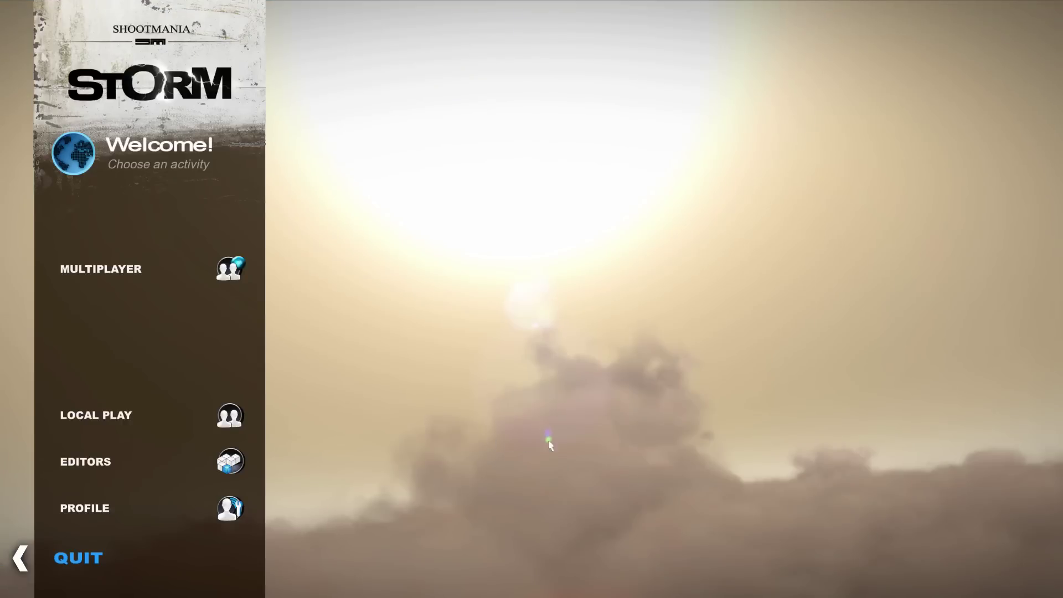
{"action": "left_click", "coordinate": [103, 510]}
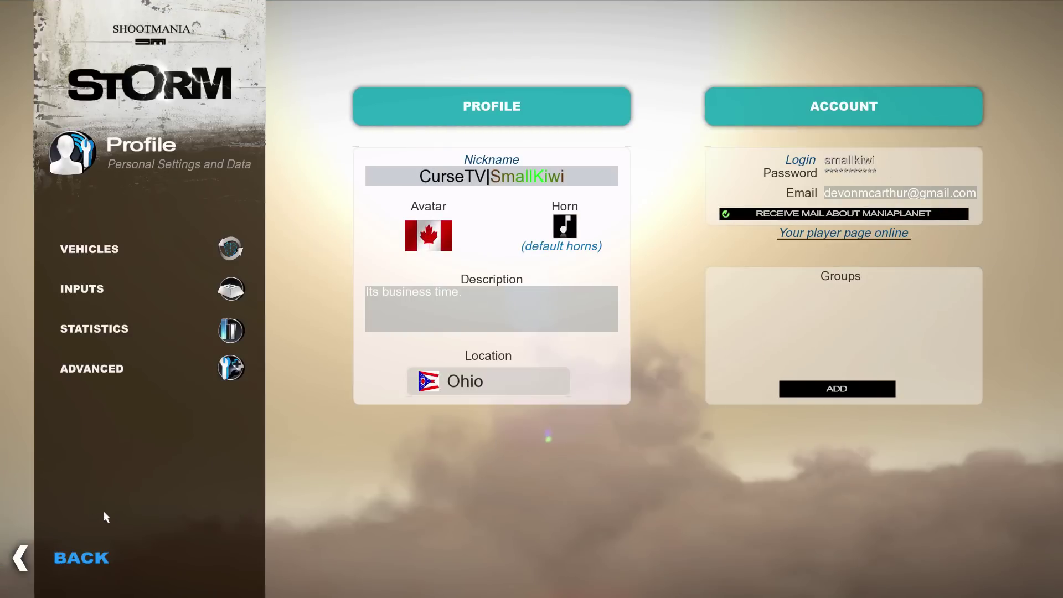
{"action": "left_click", "coordinate": [115, 368]}
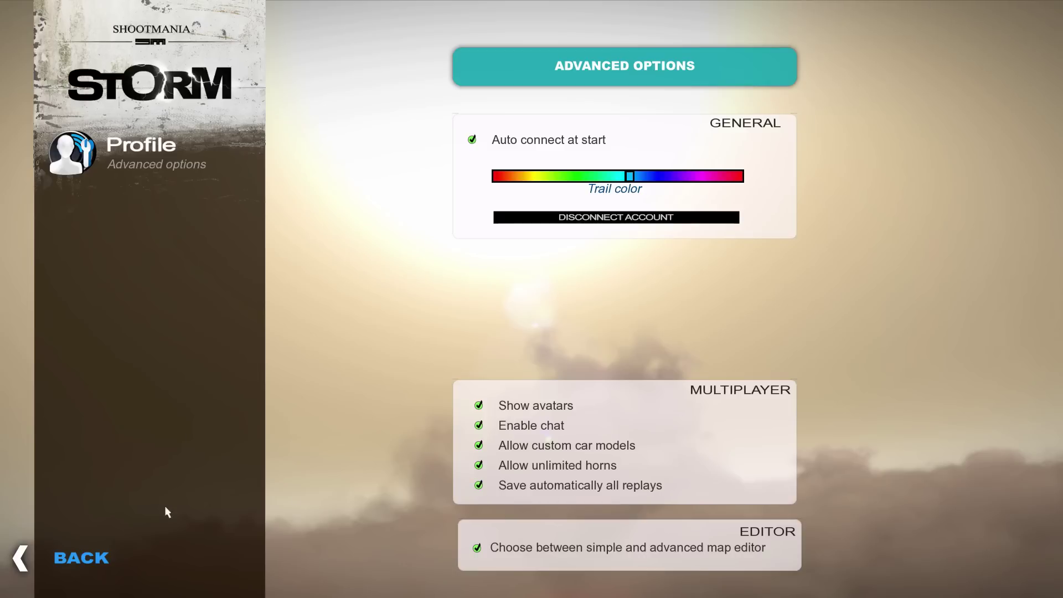
{"action": "left_click", "coordinate": [92, 562]}
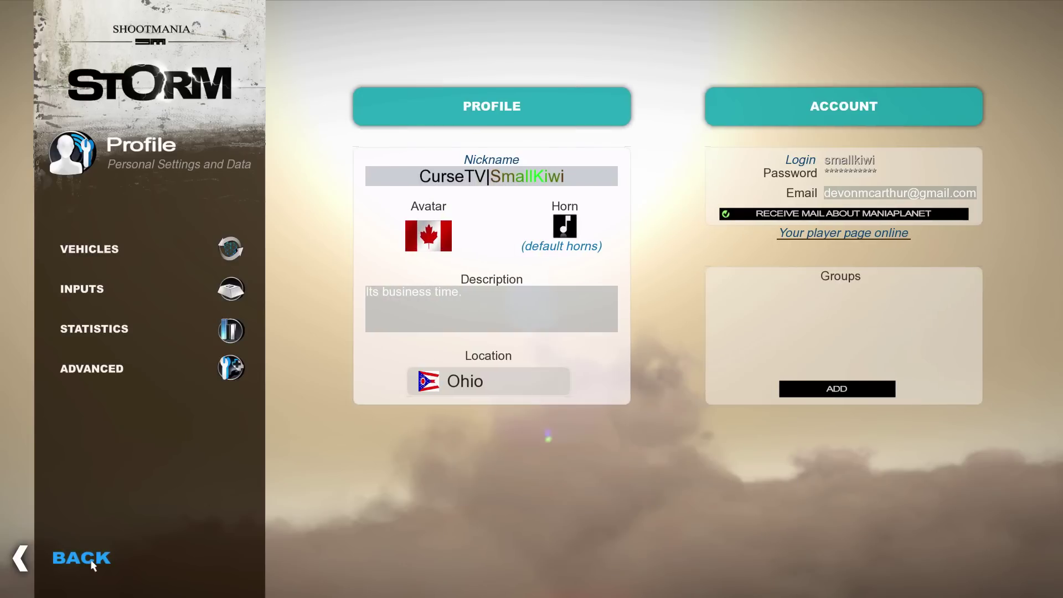
{"action": "left_click", "coordinate": [91, 560]}
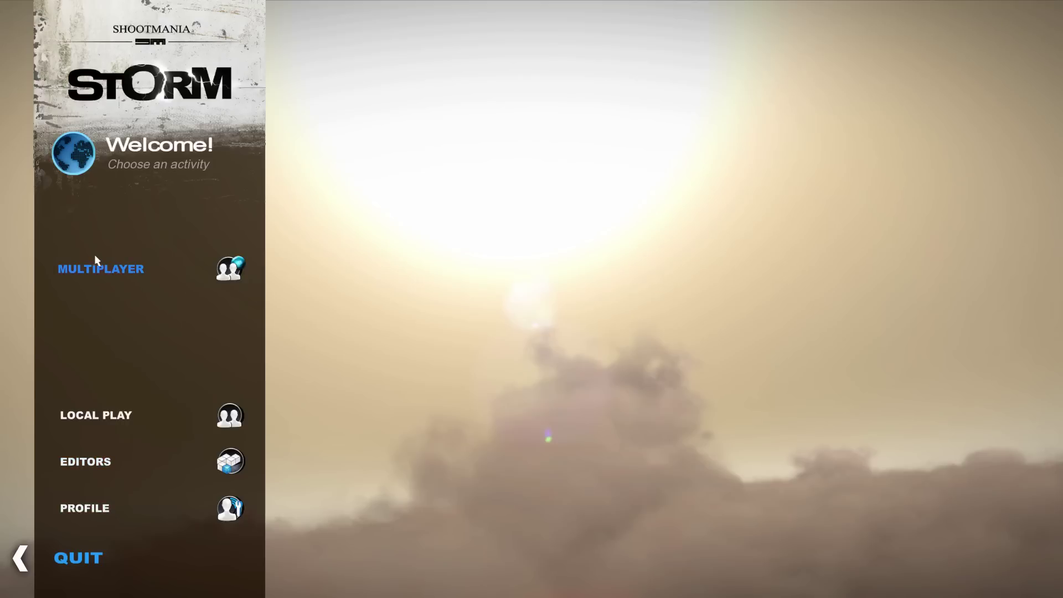
Open Demo Replay from the Replays folder in the replay editor via Editors > Edit a Replay
{"action": "left_click", "coordinate": [96, 467]}
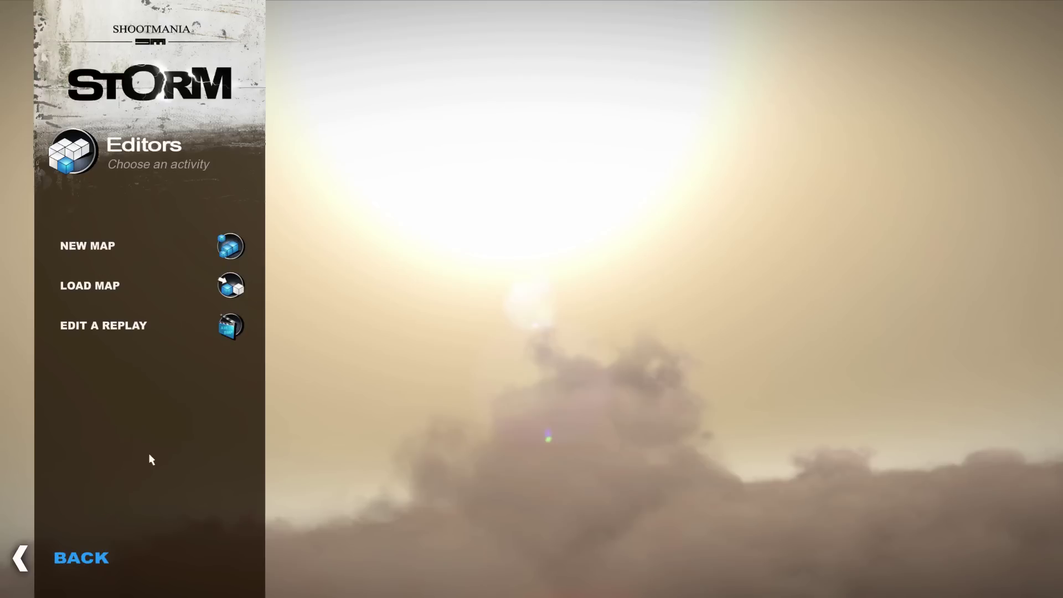
{"action": "left_click", "coordinate": [91, 325]}
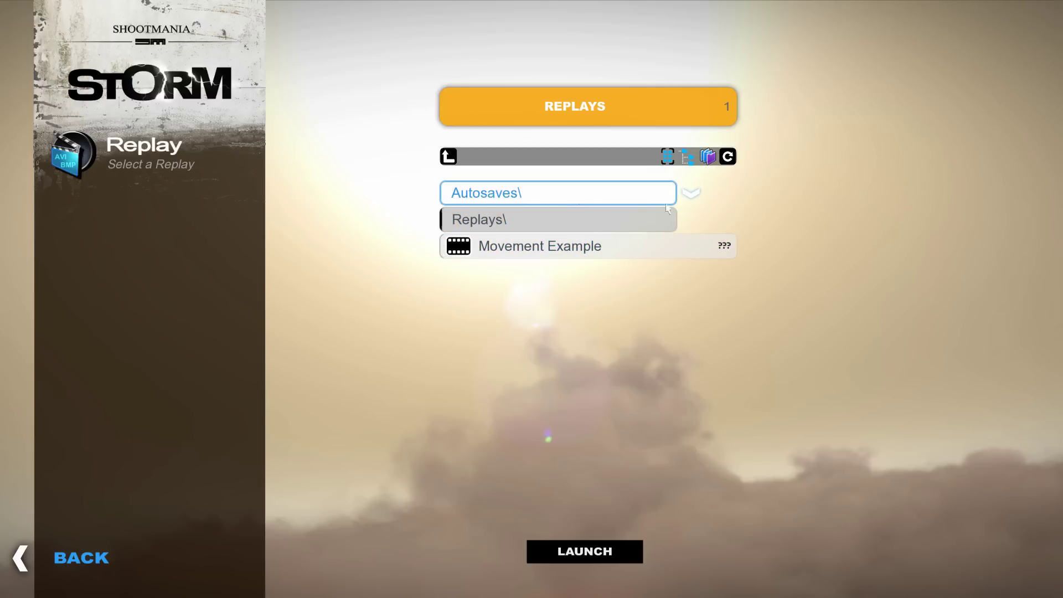
{"action": "left_click", "coordinate": [488, 194]}
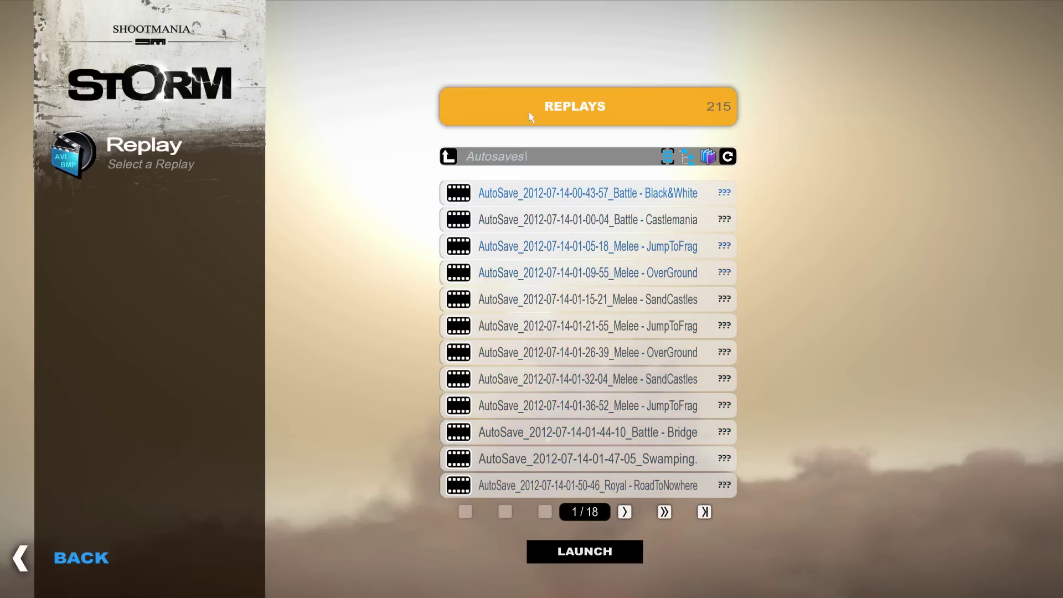
{"action": "left_click", "coordinate": [449, 156]}
{"action": "left_click", "coordinate": [491, 231]}
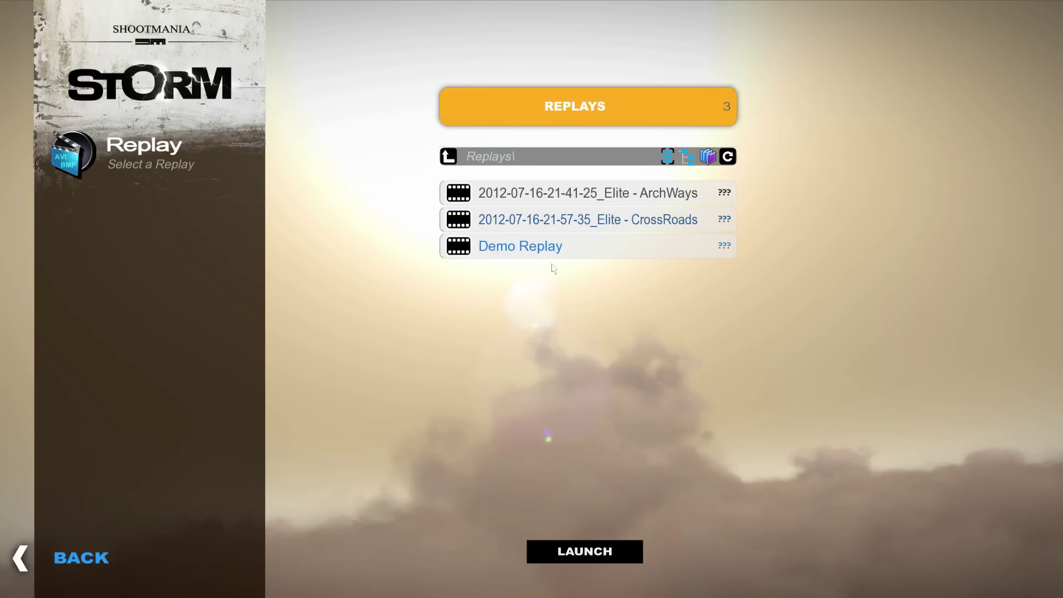
{"action": "left_click", "coordinate": [558, 251]}
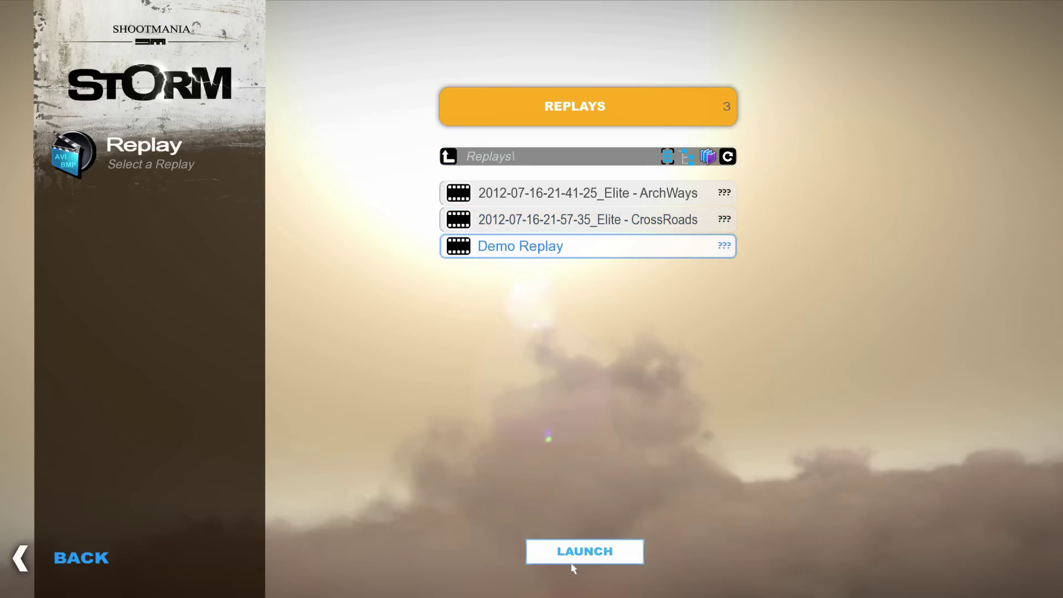
{"action": "left_click", "coordinate": [574, 557]}
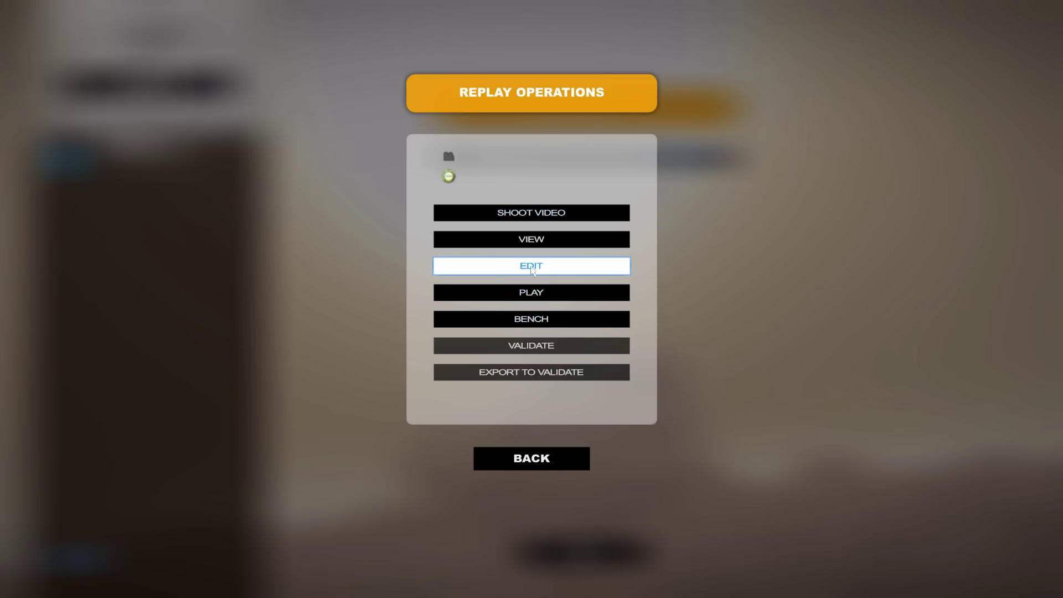
{"action": "left_click", "coordinate": [531, 268]}
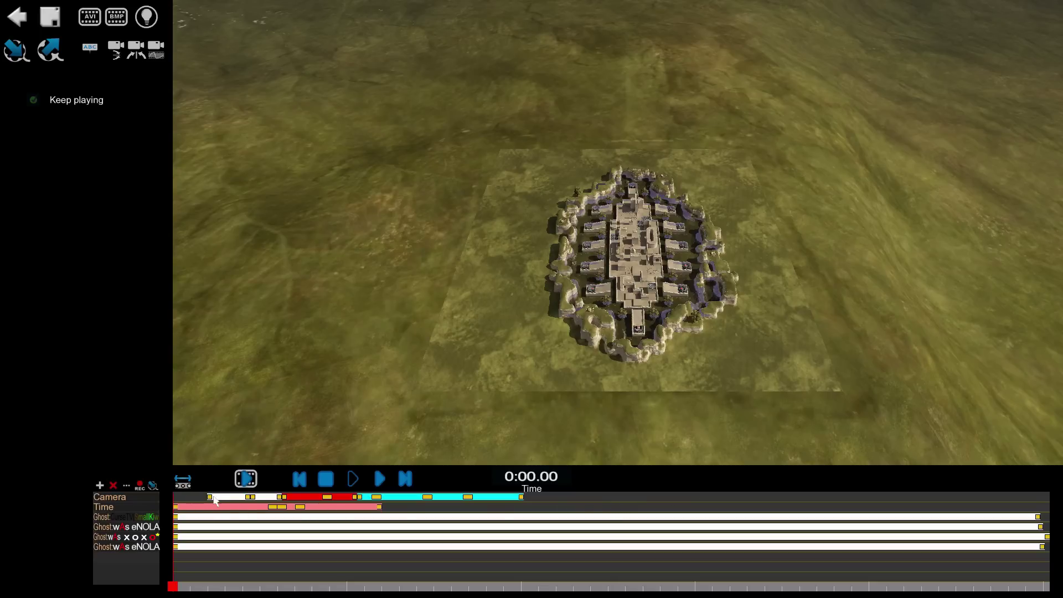
Preview the third-person, first-person and custom camera blocks on the Camera track
{"action": "left_click_drag", "start_coordinate": [174, 588], "coordinate": [195, 588]}
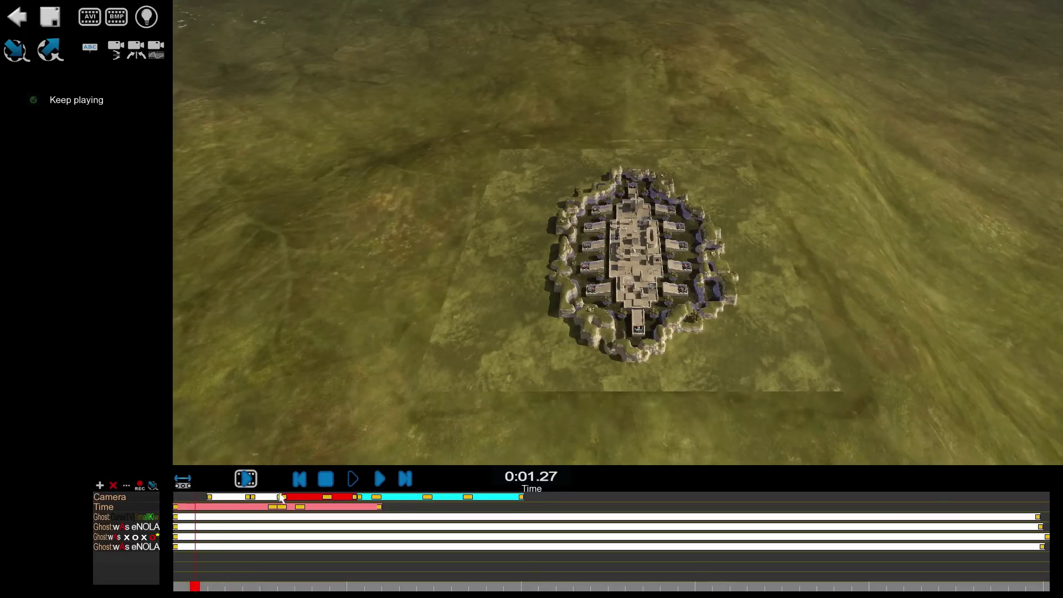
{"action": "left_click", "coordinate": [226, 498]}
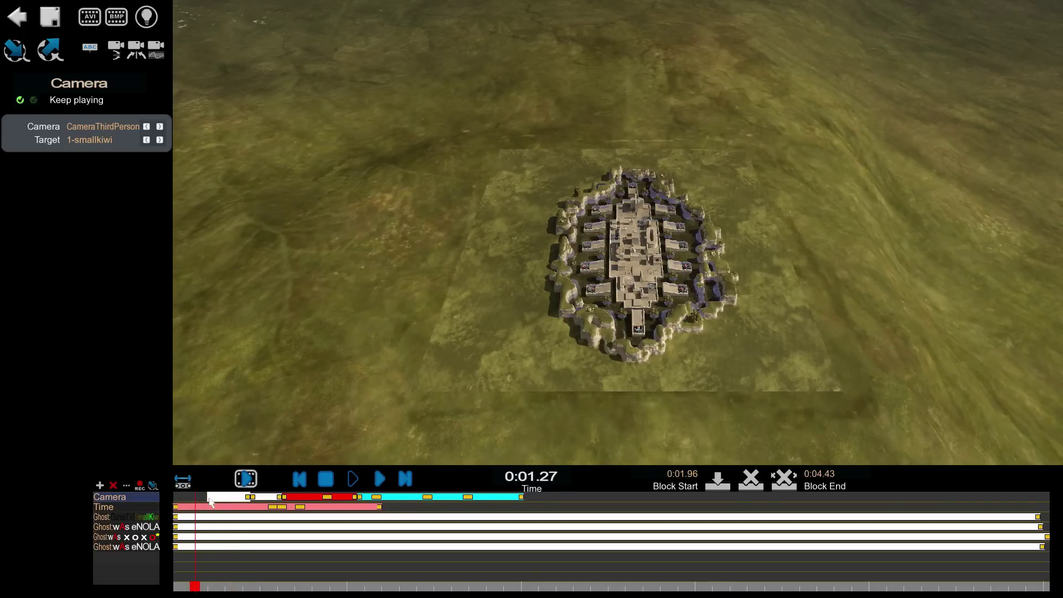
{"action": "left_click", "coordinate": [212, 501]}
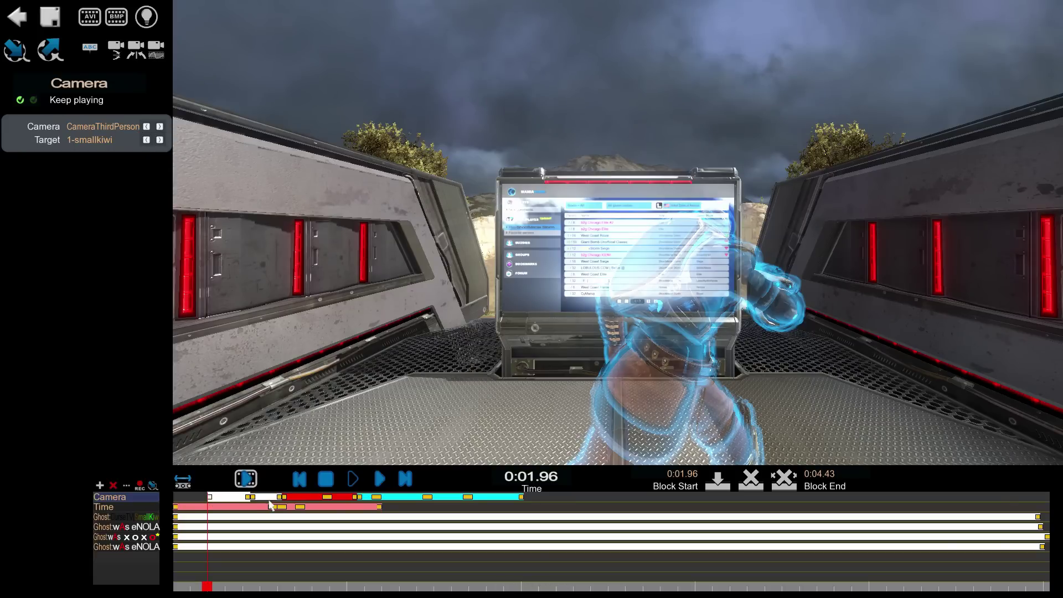
{"action": "left_click", "coordinate": [252, 498]}
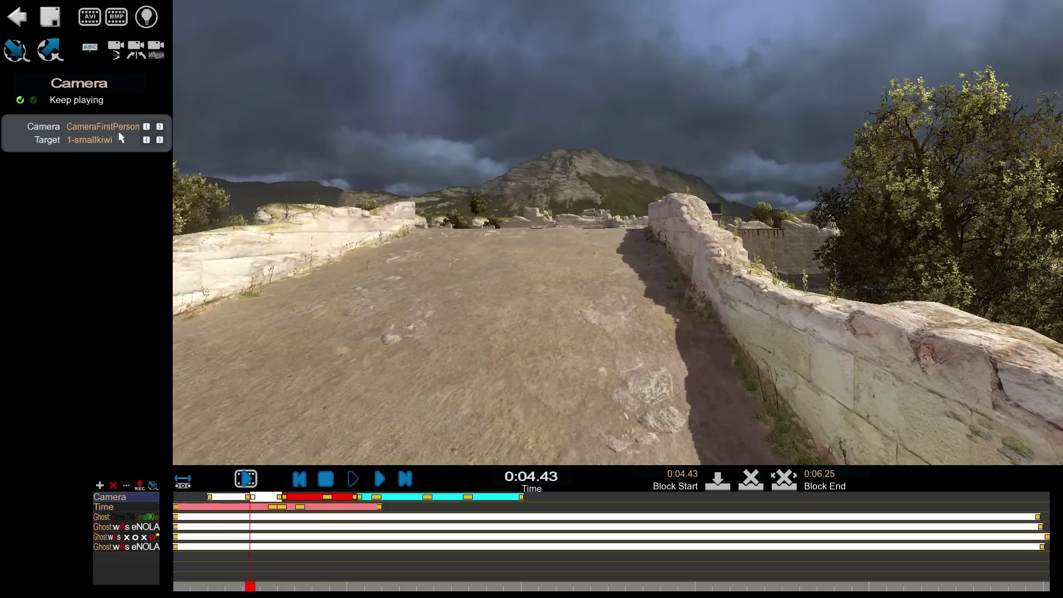
{"action": "left_click", "coordinate": [286, 498]}
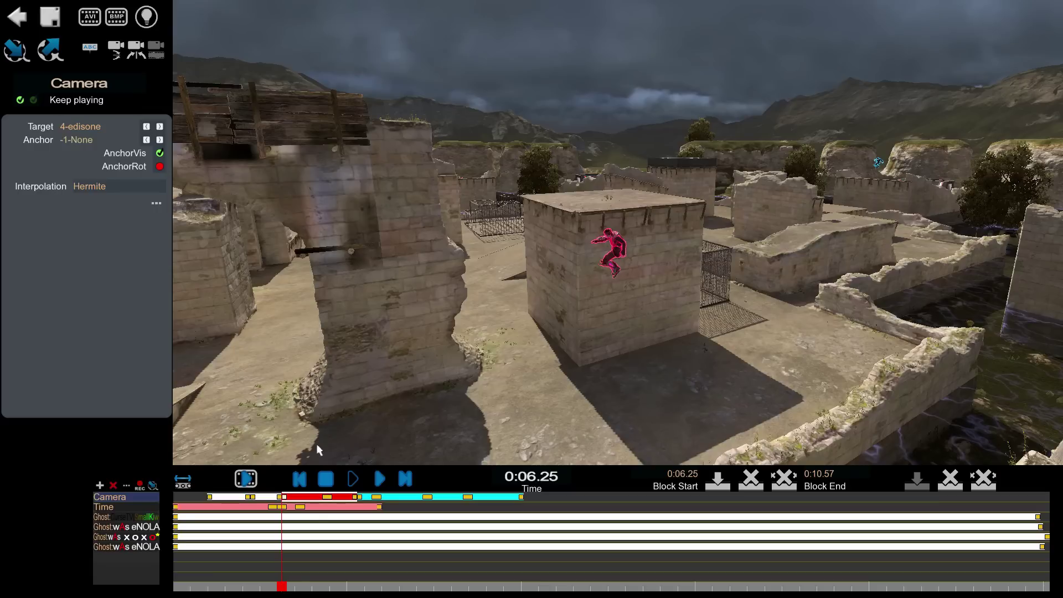
{"action": "left_click_drag", "start_coordinate": [281, 585], "coordinate": [305, 588]}
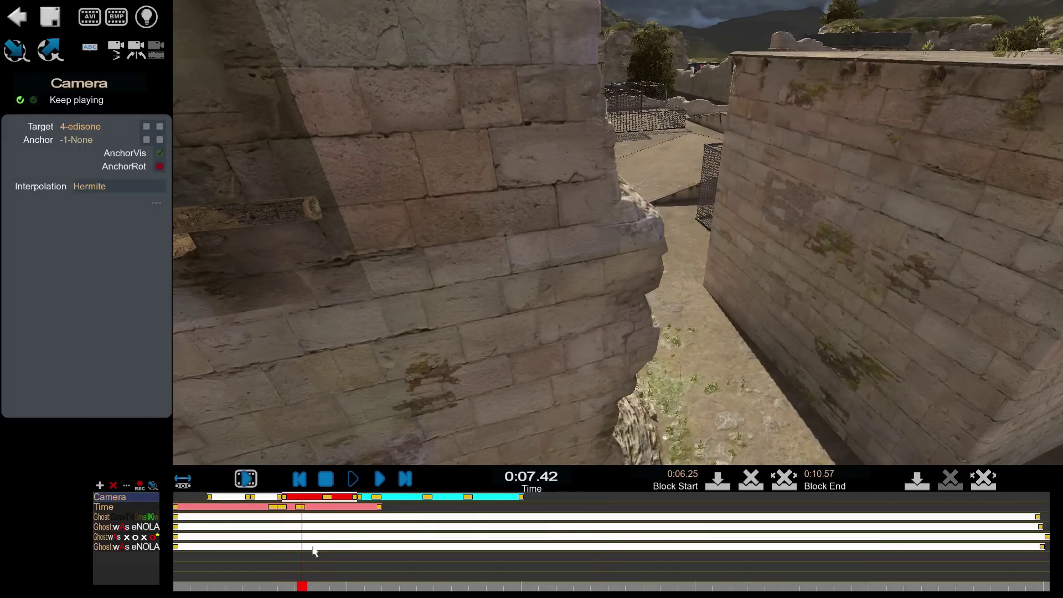
{"action": "mouse_move", "coordinate": [301, 590]}
{"action": "left_mouse_down"}
{"action": "mouse_move", "coordinate": [310, 591]}
{"action": "mouse_move", "coordinate": [302, 591]}
{"action": "left_mouse_up"}
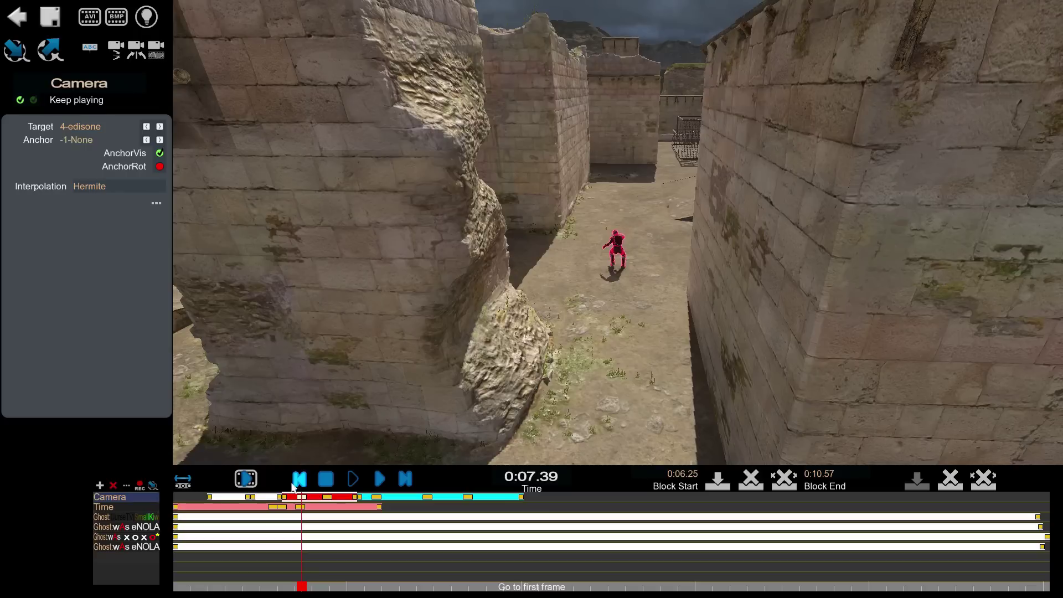
{"action": "left_click_drag", "start_coordinate": [302, 589], "coordinate": [543, 582]}
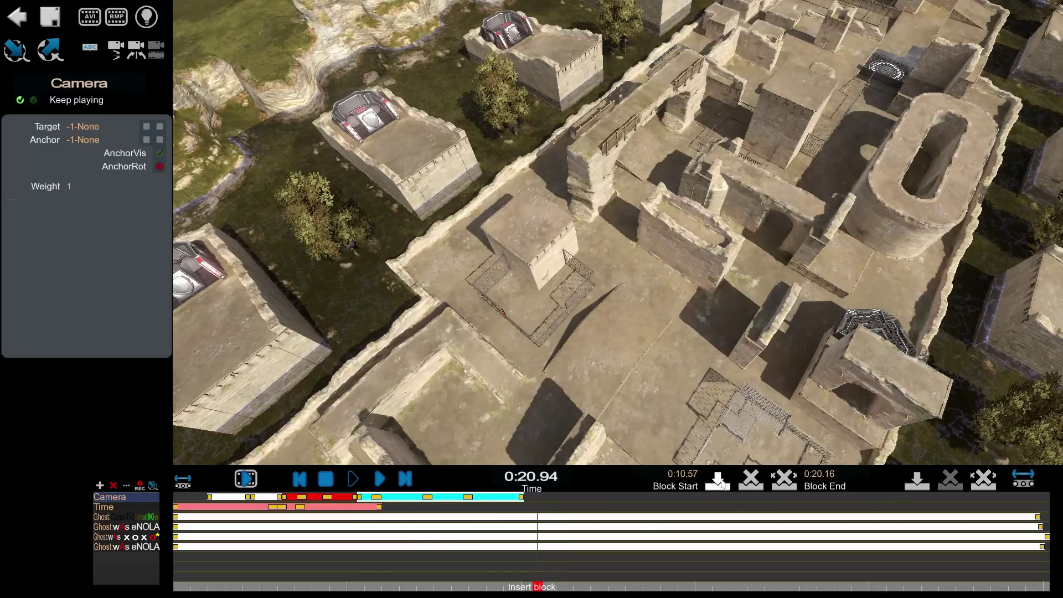
Add a new camera block and shift it earlier to start around 0:20.2
{"action": "left_click", "coordinate": [718, 481]}
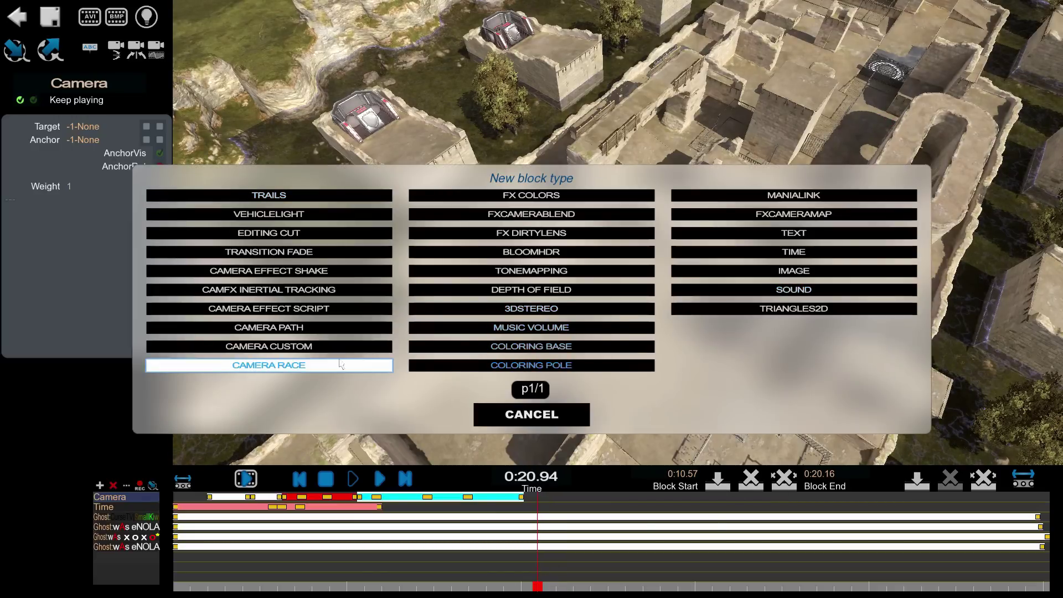
{"action": "left_click", "coordinate": [315, 349]}
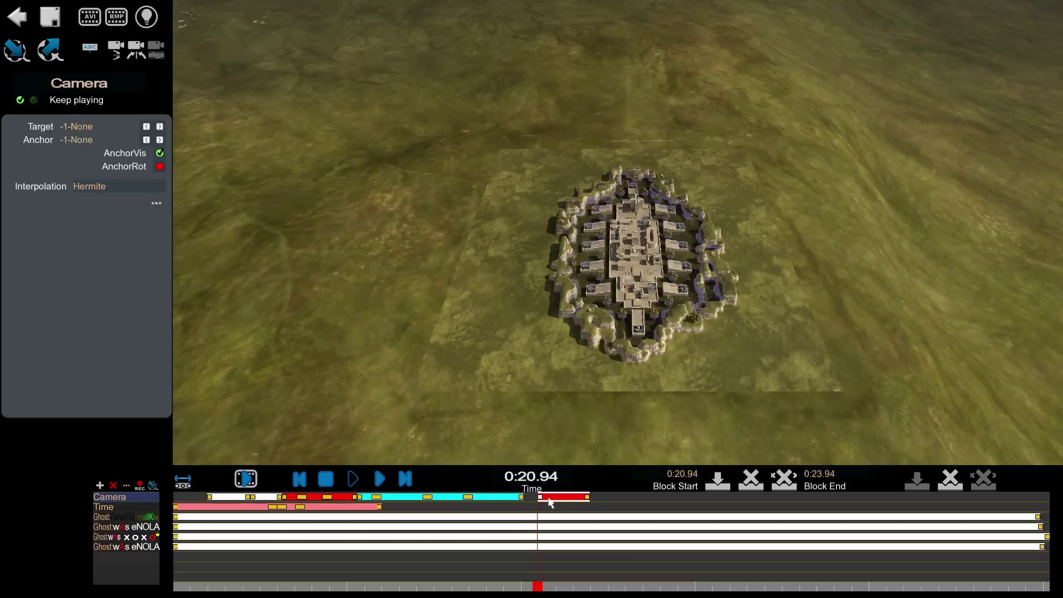
{"action": "left_click_drag", "start_coordinate": [551, 502], "coordinate": [538, 500]}
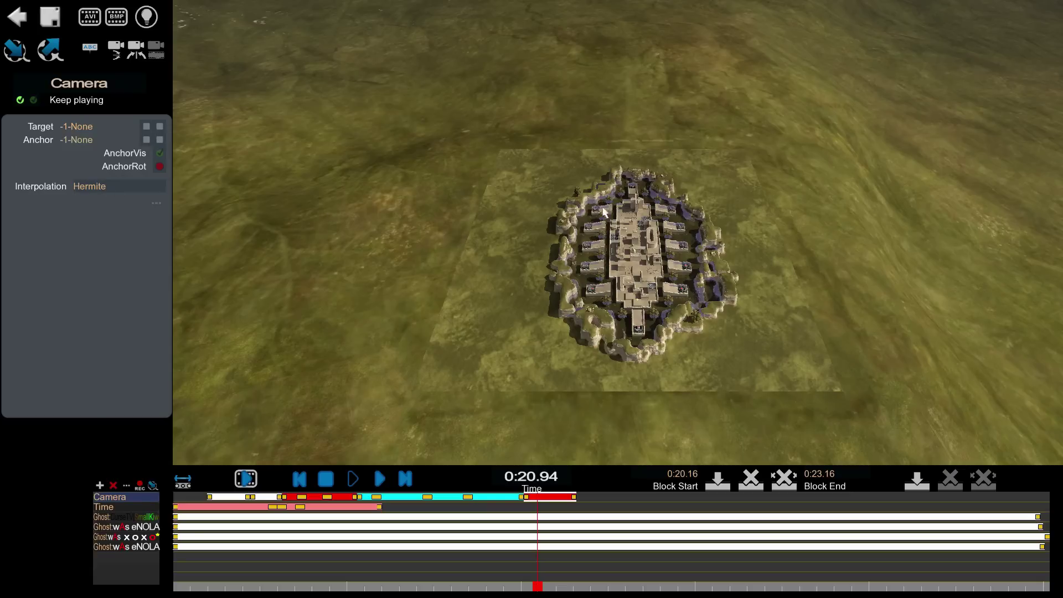
Set the block's start key to follow 2-edisone, framed close on the red character
{"action": "left_click", "coordinate": [528, 498]}
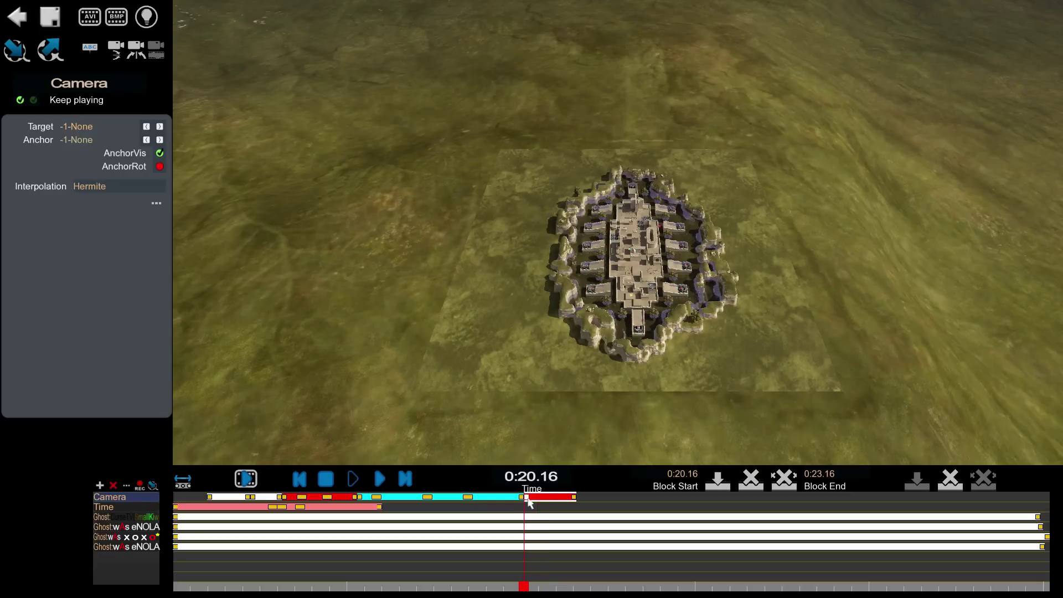
{"action": "left_click", "coordinate": [160, 127]}
{"action": "left_click", "coordinate": [160, 127]}
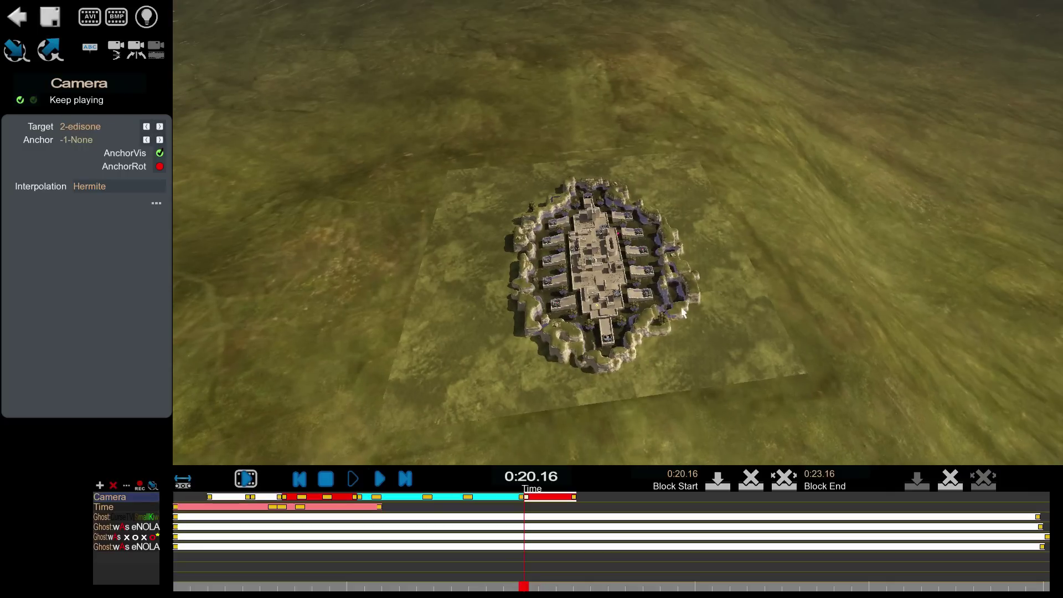
{"action": "mouse_move", "coordinate": [682, 313]}
{"action": "left_mouse_down"}
{"action": "mouse_move", "coordinate": [294, 306]}
{"action": "mouse_move", "coordinate": [668, 303]}
{"action": "left_mouse_up"}
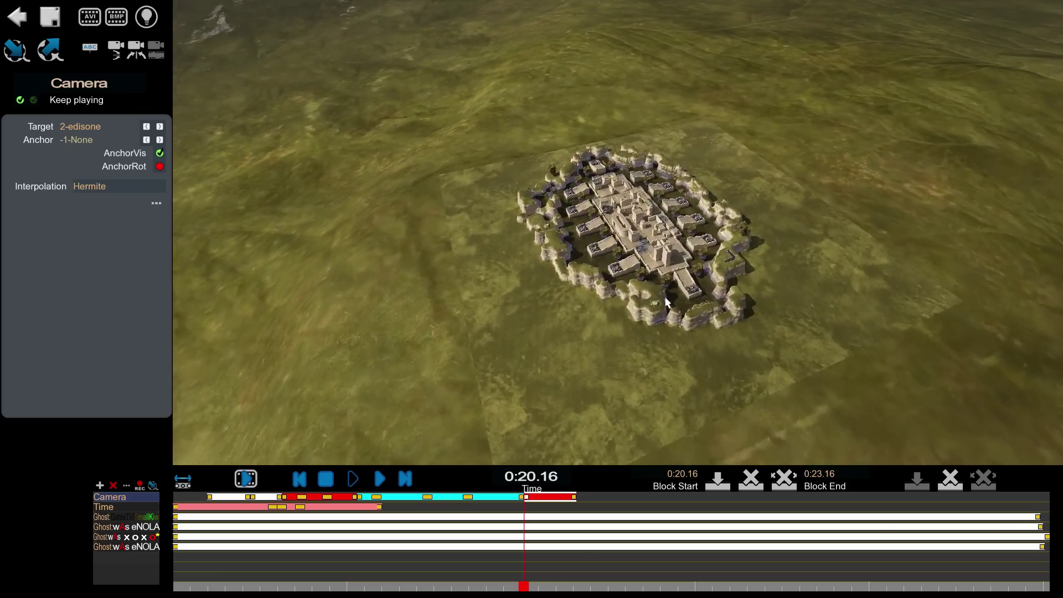
{"action": "scroll", "coordinate": [666, 302], "scroll_direction": "up", "scroll_amount": 10}
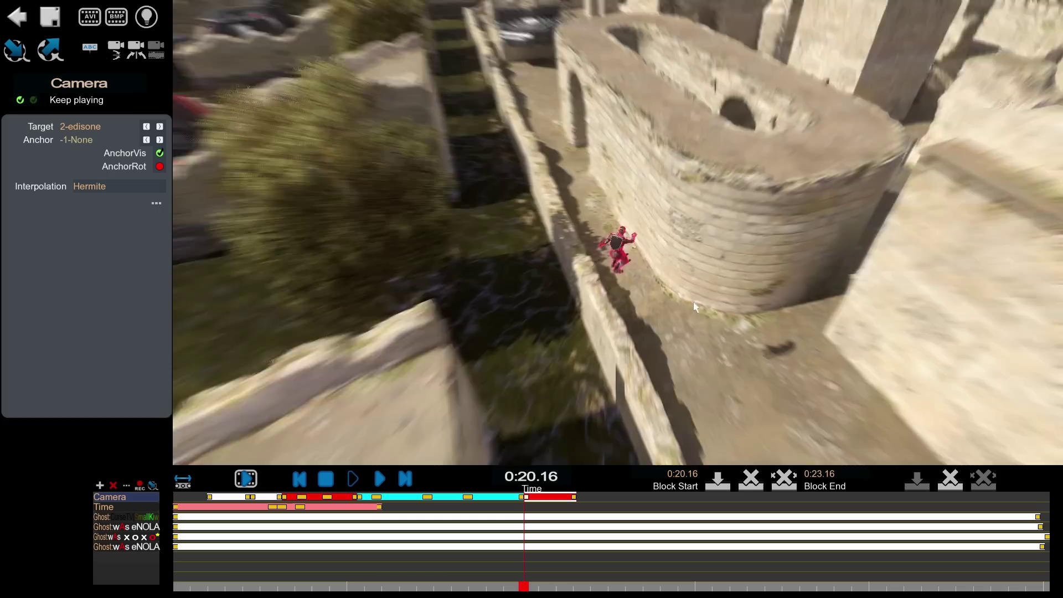
{"action": "left_click_drag", "start_coordinate": [696, 307], "coordinate": [832, 290]}
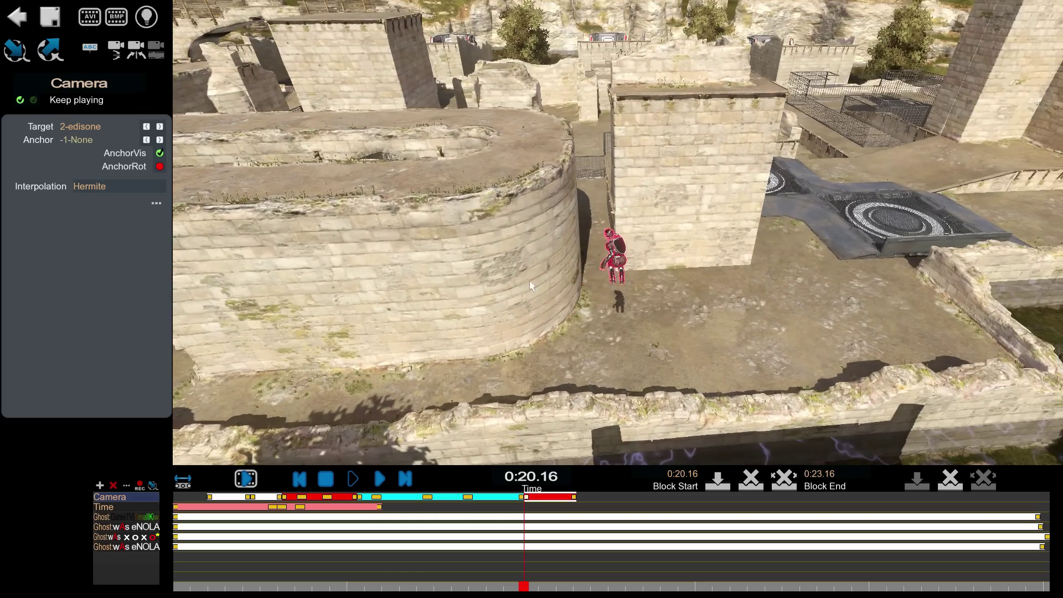
{"action": "left_click_drag", "start_coordinate": [529, 281], "coordinate": [634, 334]}
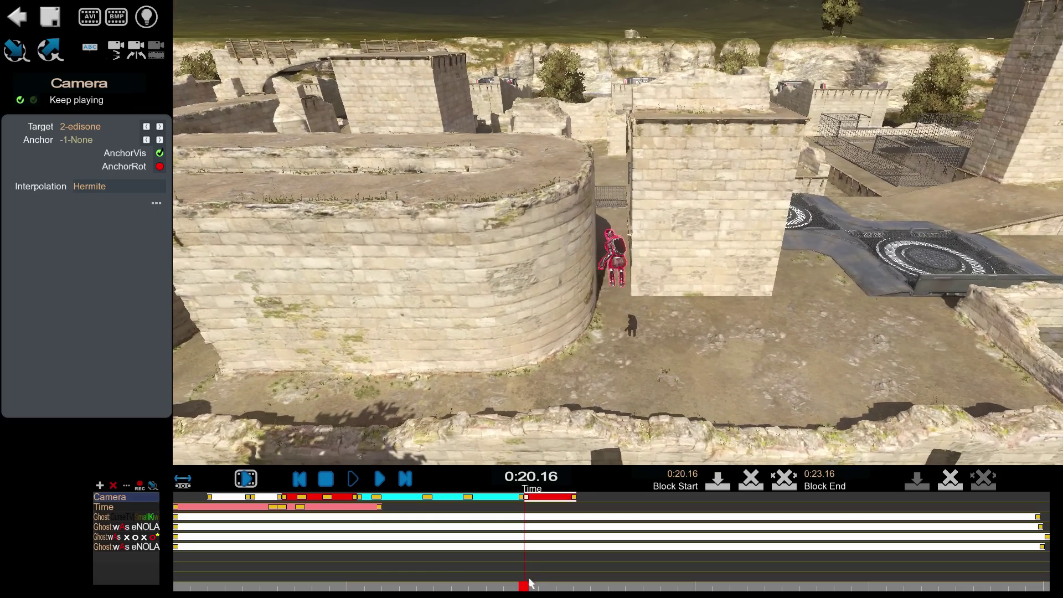
{"action": "left_click_drag", "start_coordinate": [525, 588], "coordinate": [556, 587]}
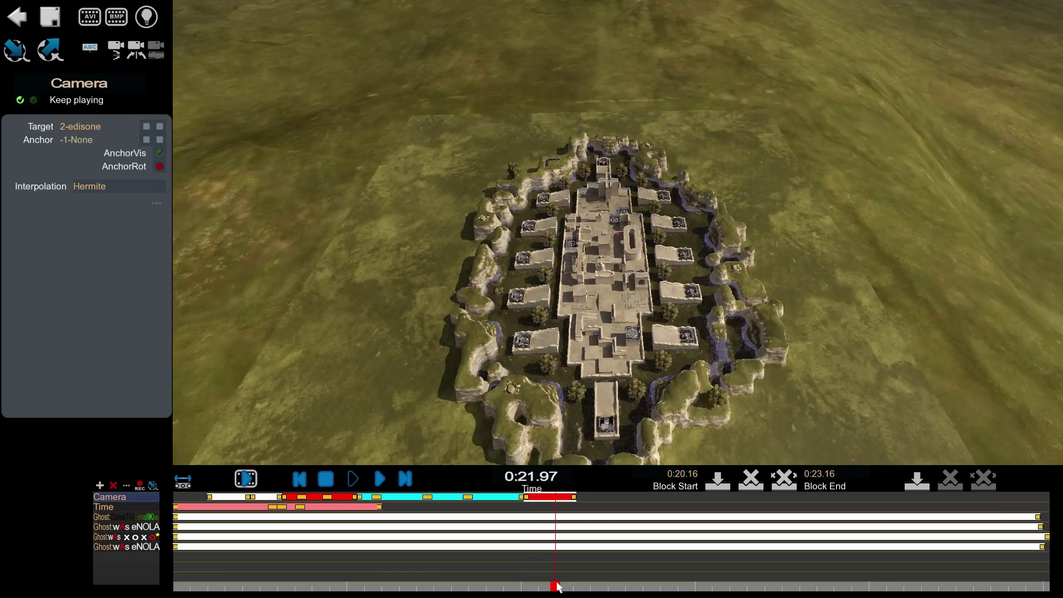
Set the block's end key at 0:23.16 to also target 2-edisone
{"action": "left_click", "coordinate": [575, 498]}
{"action": "left_click_drag", "start_coordinate": [695, 422], "coordinate": [398, 311]}
{"action": "left_click", "coordinate": [160, 127]}
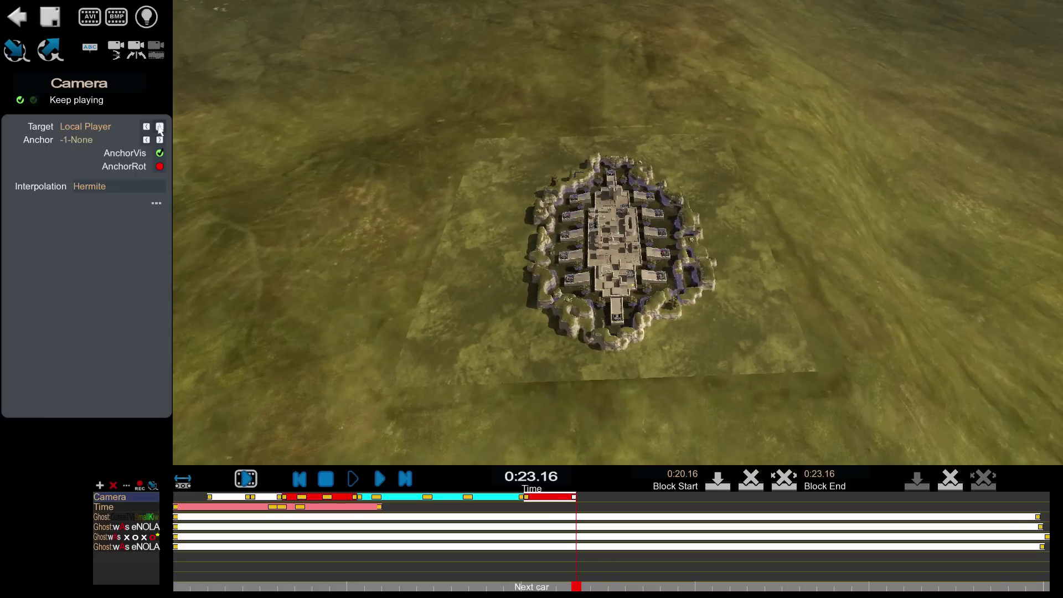
{"action": "left_click", "coordinate": [159, 127]}
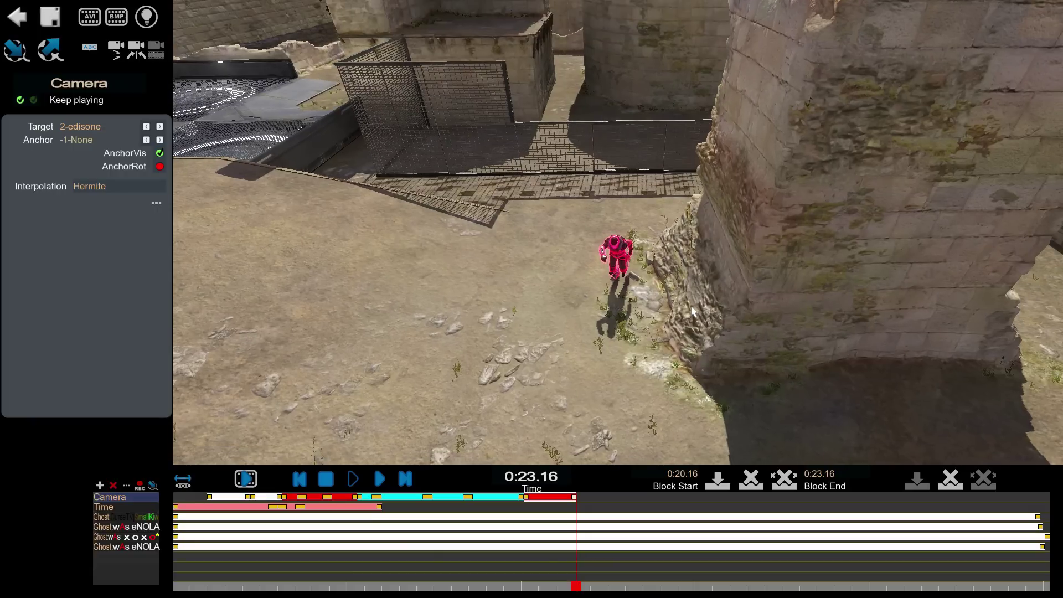
Insert a camera key at 0:21.60 with a new framing around the red character
{"action": "left_click_drag", "start_coordinate": [576, 588], "coordinate": [548, 563]}
{"action": "key", "text": "Insert"}
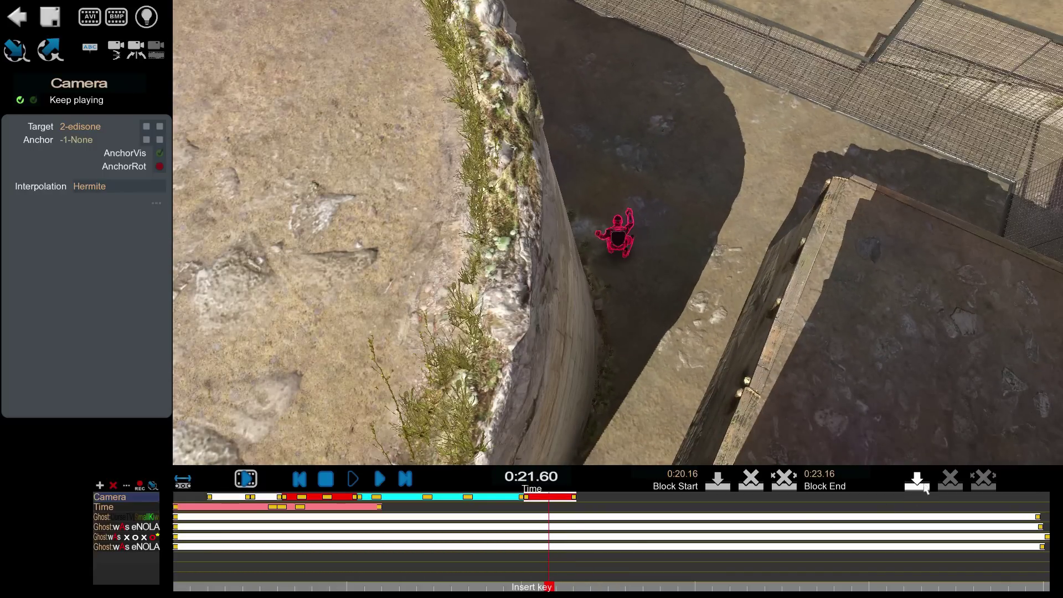
{"action": "left_click_drag", "start_coordinate": [690, 413], "coordinate": [593, 352]}
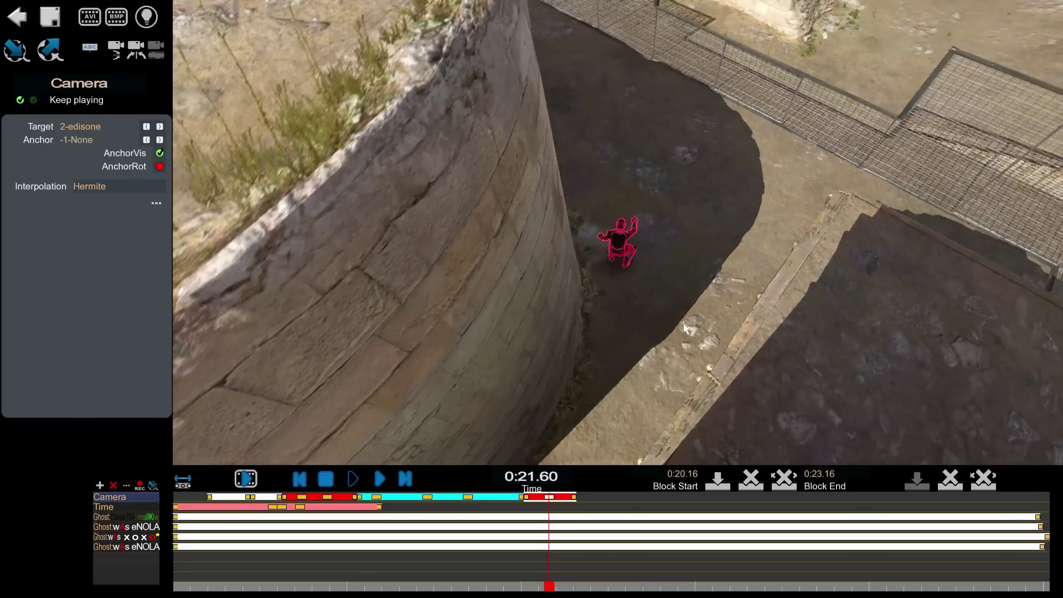
{"action": "left_click_drag", "start_coordinate": [580, 586], "coordinate": [586, 562]}
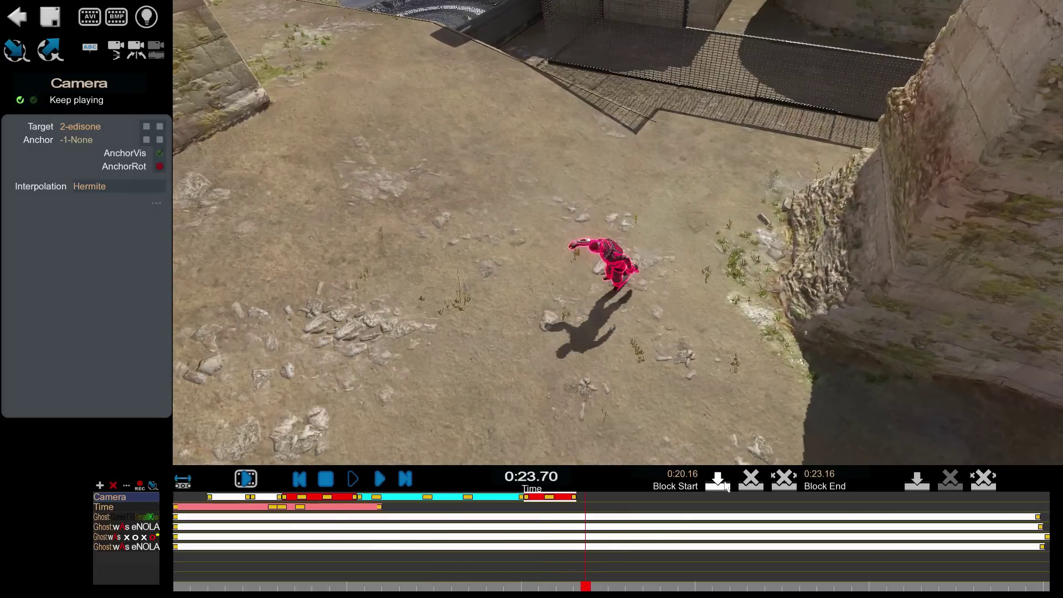
{"action": "key", "text": "Insert"}
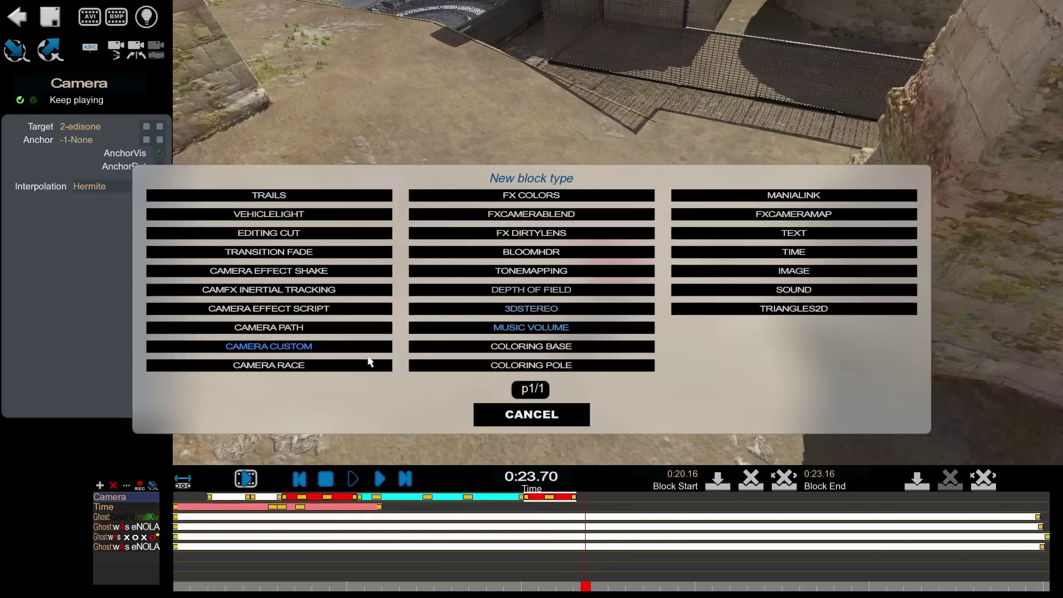
Add a Camera Race block at 0:23.70 using CameraThirdPerson
{"action": "left_click", "coordinate": [260, 367]}
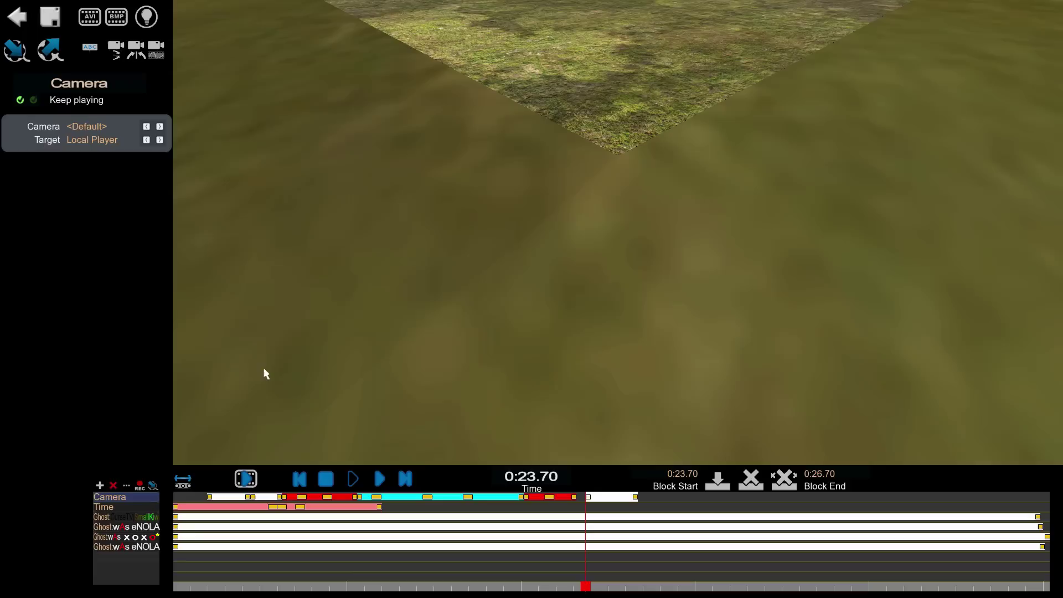
{"action": "left_click", "coordinate": [159, 127]}
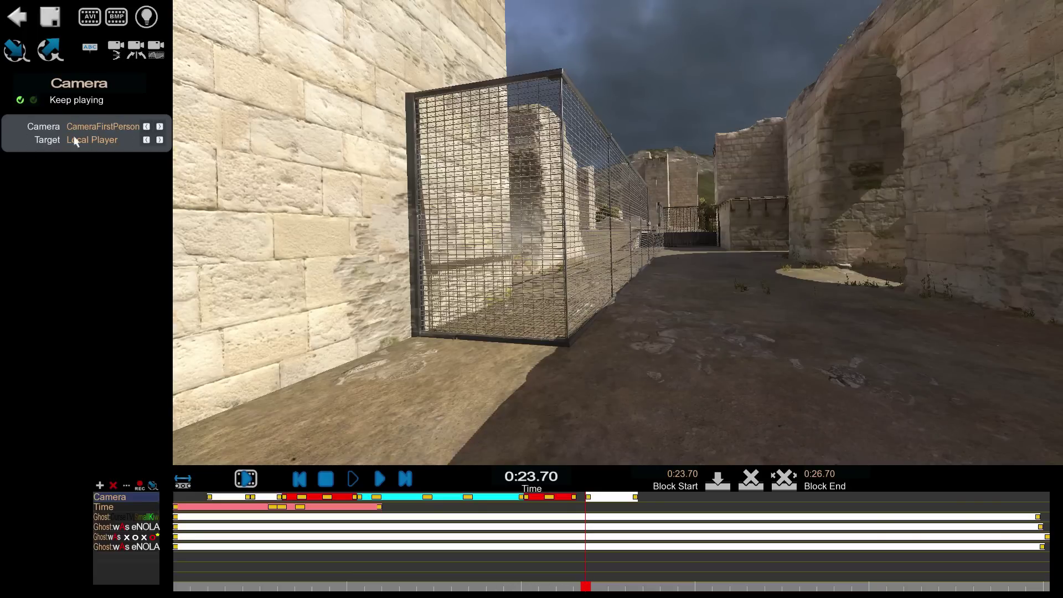
{"action": "left_click", "coordinate": [159, 127]}
{"action": "left_click", "coordinate": [159, 126]}
{"action": "left_click", "coordinate": [147, 126]}
{"action": "left_click", "coordinate": [147, 127]}
{"action": "left_click", "coordinate": [147, 127]}
{"action": "left_click", "coordinate": [147, 128]}
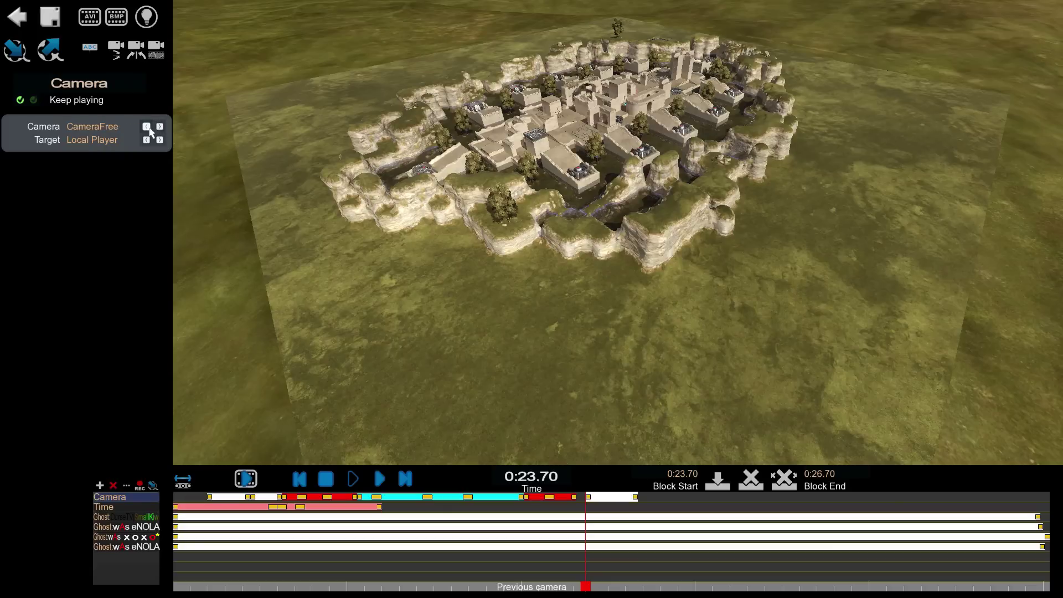
{"action": "left_click", "coordinate": [149, 128]}
Make the new block follow player 1-smallkiwi and preview it to 0:26.72
{"action": "left_click", "coordinate": [146, 140]}
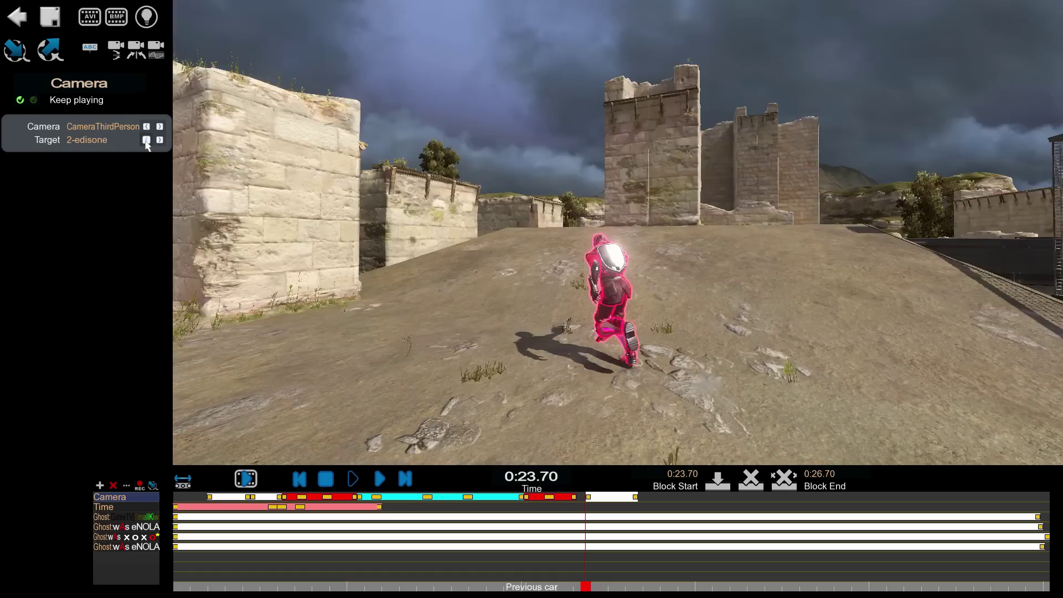
{"action": "left_click", "coordinate": [146, 140]}
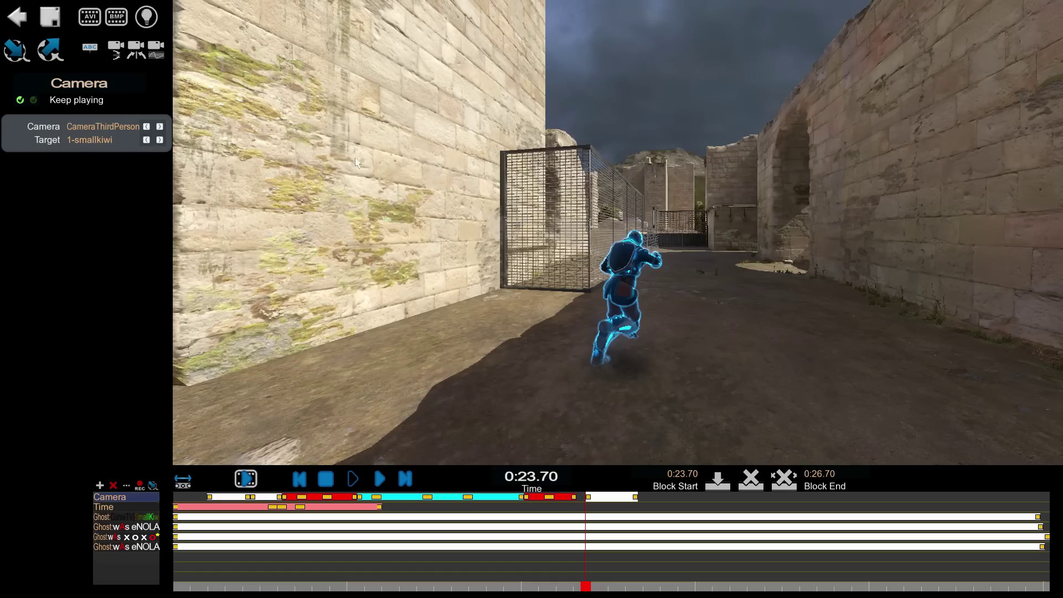
{"action": "left_click_drag", "start_coordinate": [586, 590], "coordinate": [595, 591]}
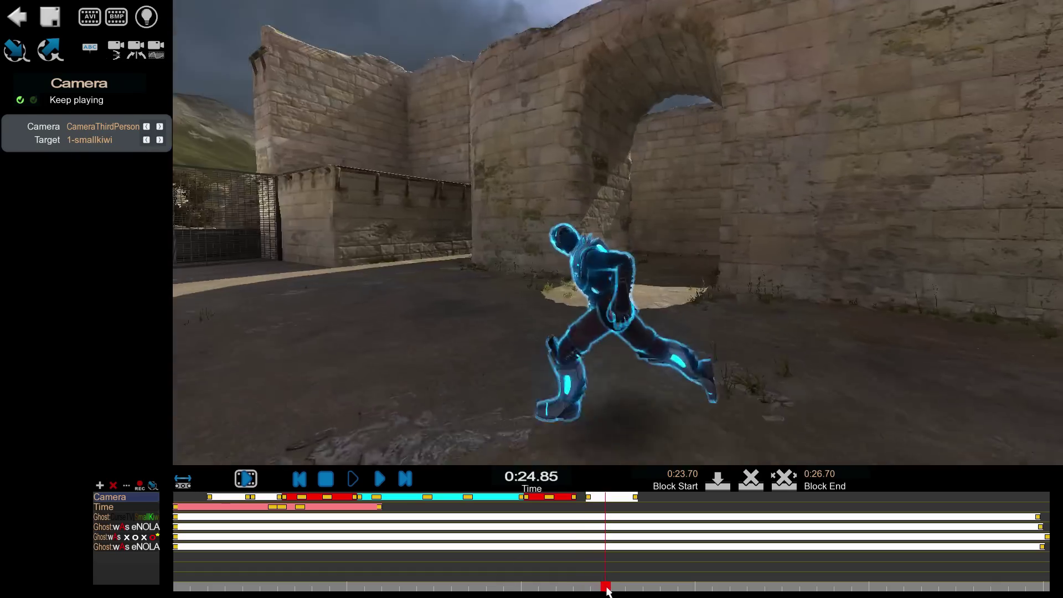
{"action": "left_click_drag", "start_coordinate": [608, 591], "coordinate": [639, 591]}
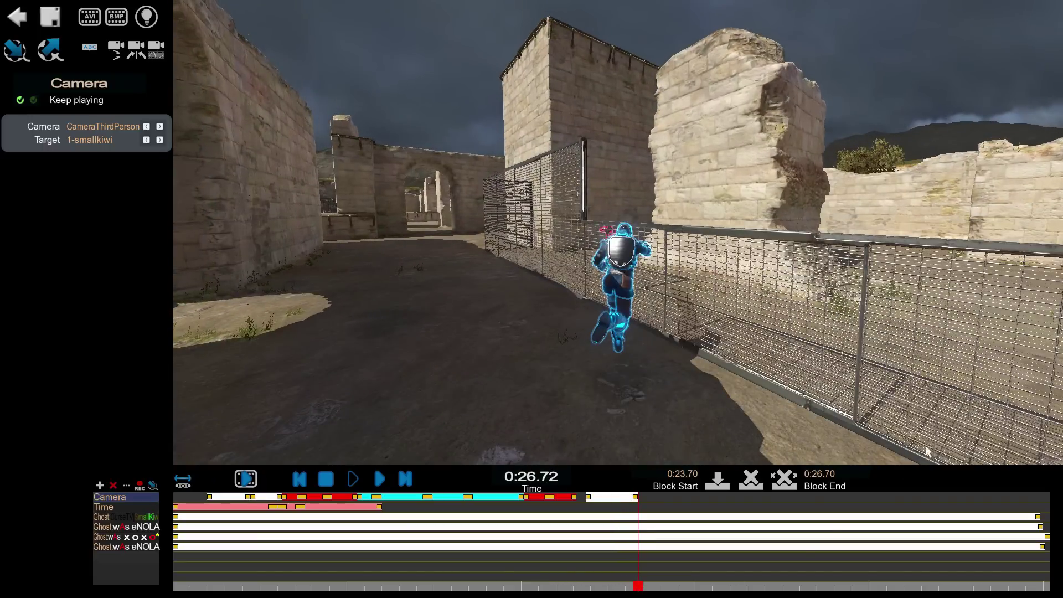
Play the replay from 0:23.57, then restart playback from the first frame
{"action": "left_click_drag", "start_coordinate": [640, 590], "coordinate": [582, 591]}
{"action": "left_click", "coordinate": [381, 479]}
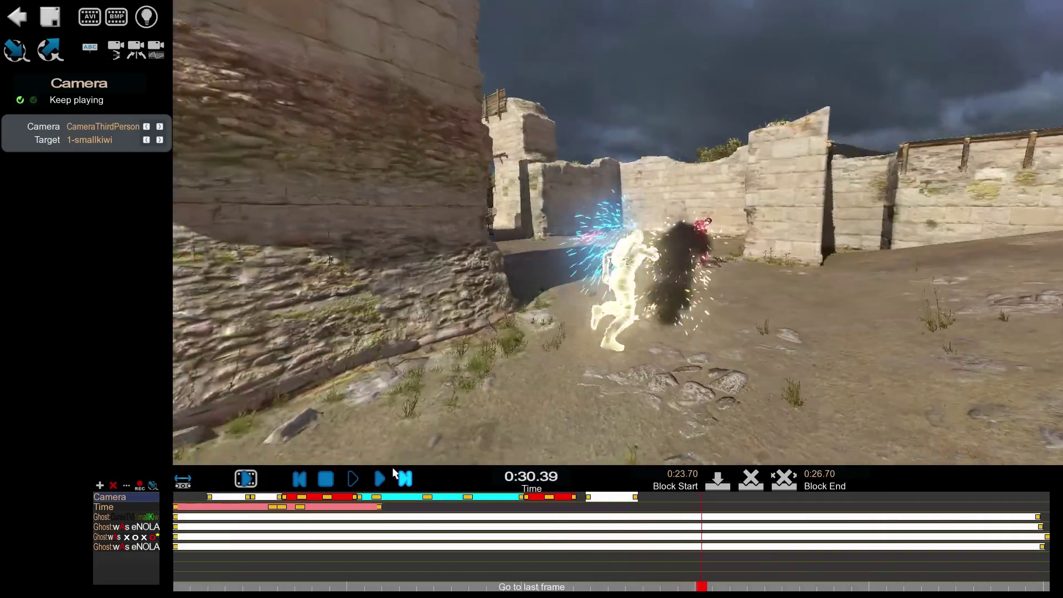
{"action": "left_click", "coordinate": [380, 480]}
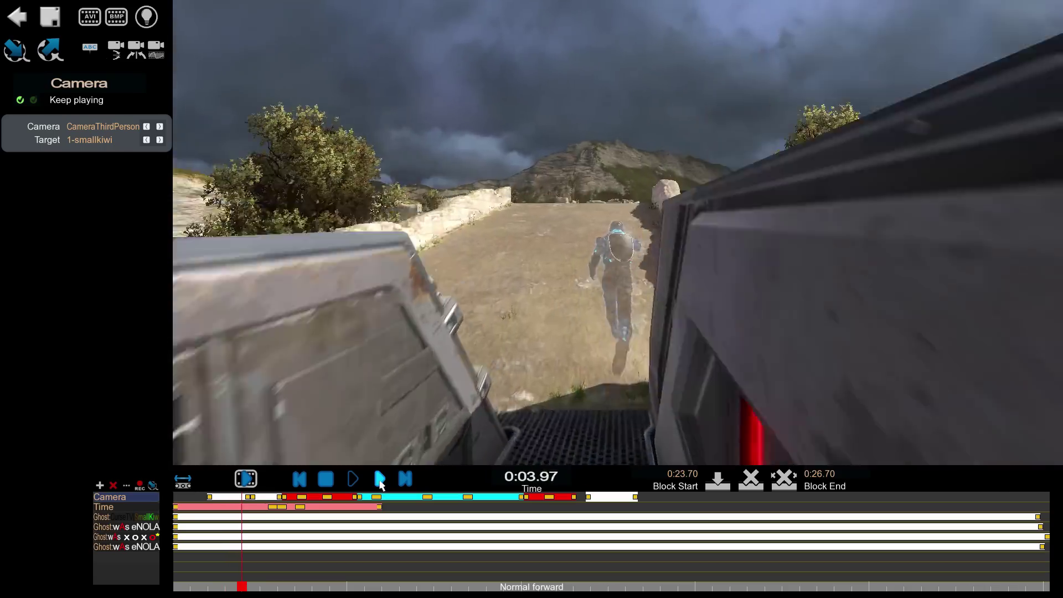